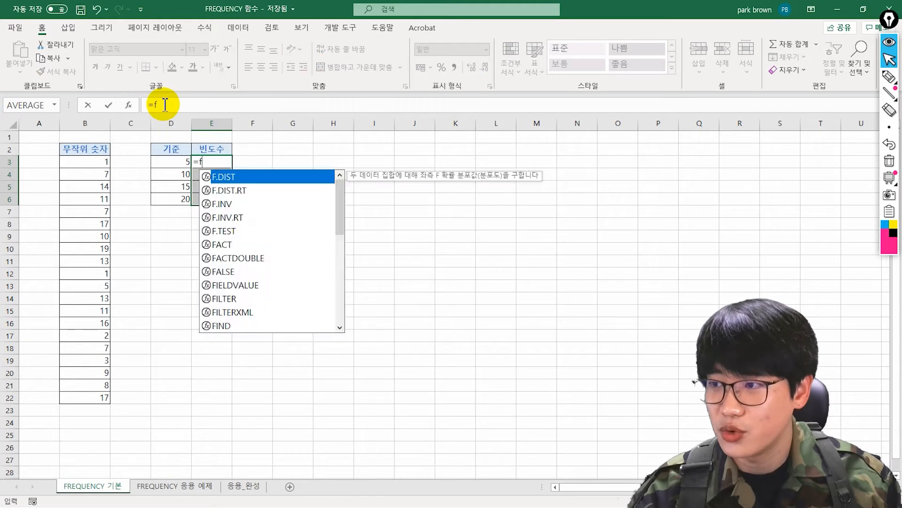
- Enter =FREQUENCY(B3:B22,D3:D6) as an array formula across E3:E6 in the 빈도수 column
key("Tab")
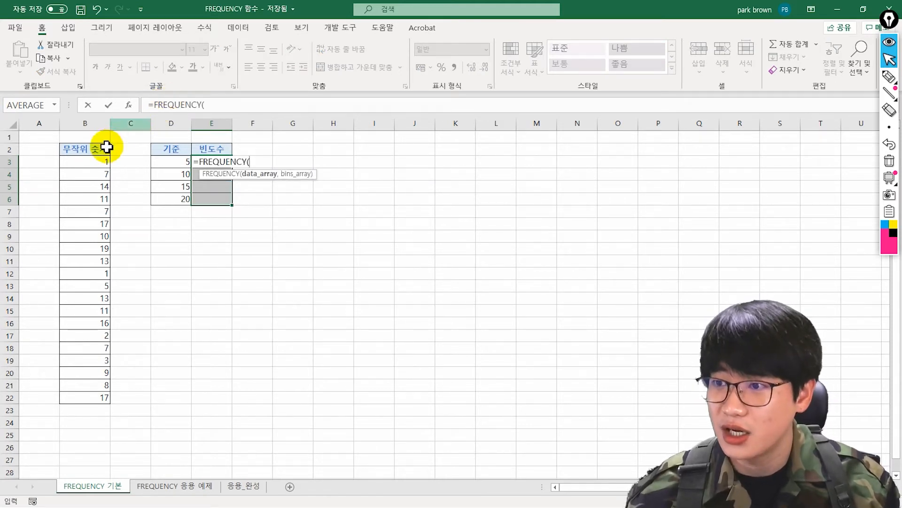
left_click_drag(81, 161, 97, 396)
type(",")
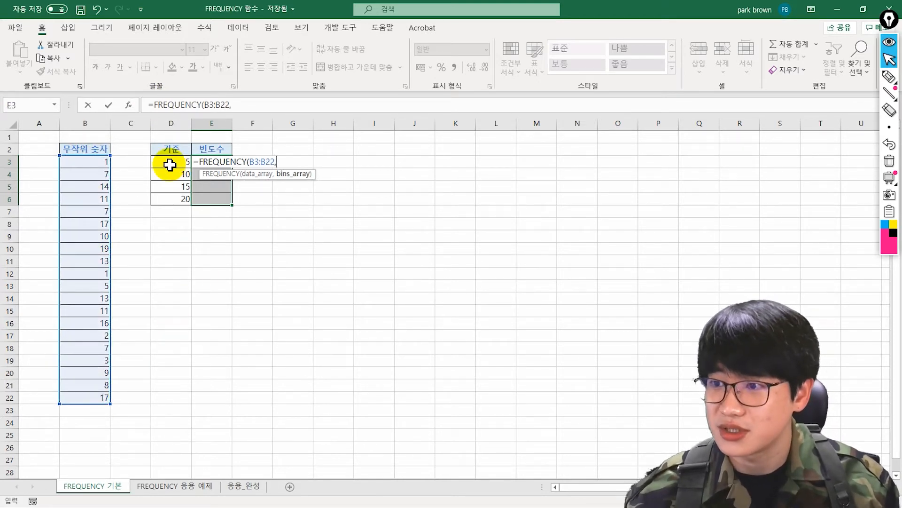
left_click_drag(169, 164, 168, 204)
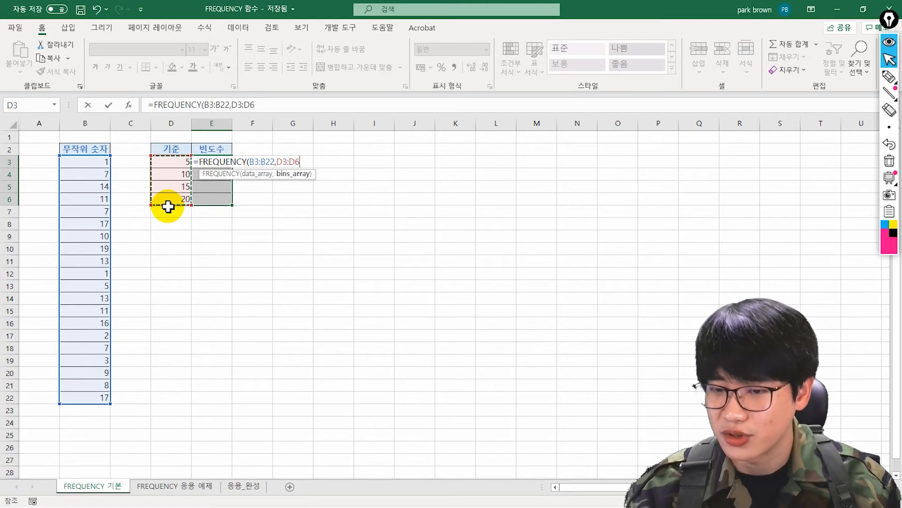
key("ctrl+shift+Return")
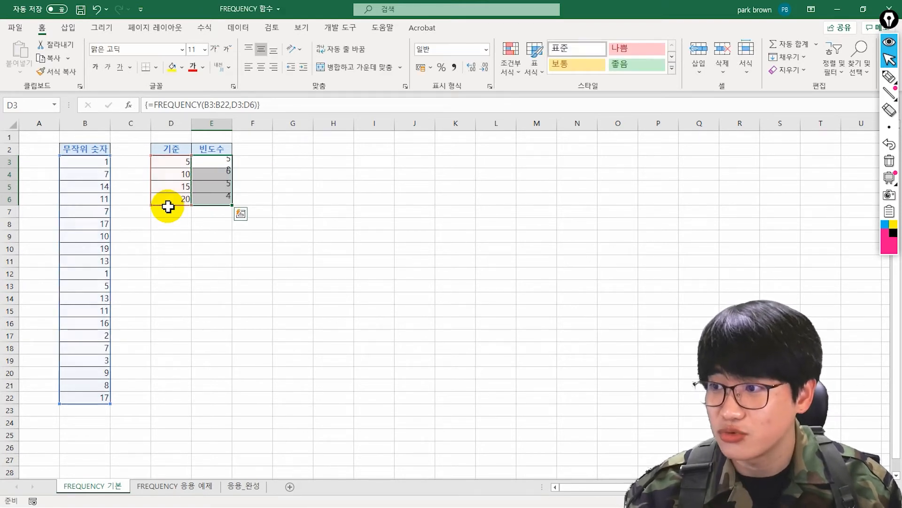
left_click(157, 223)
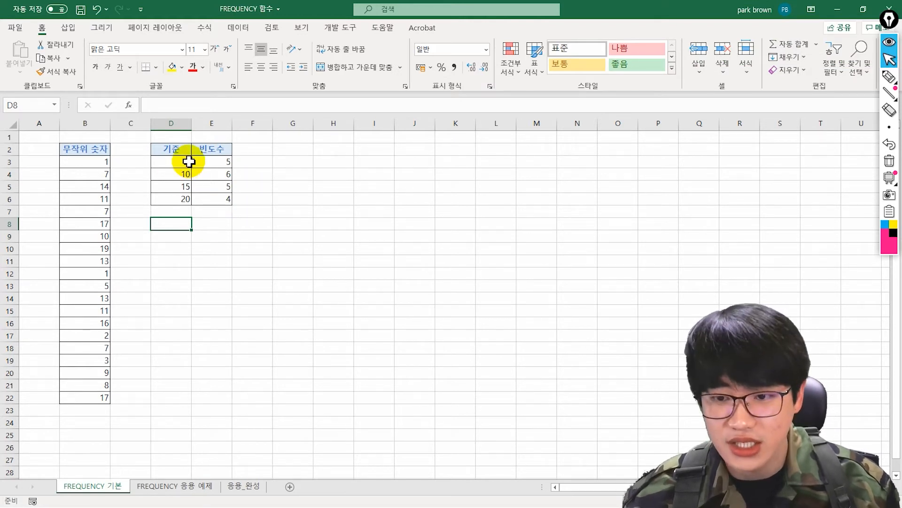
- Select the random numbers of 5 or less in B3, B12, B13, B17 and B19 to check the first bin's frequency
left_click(101, 162)
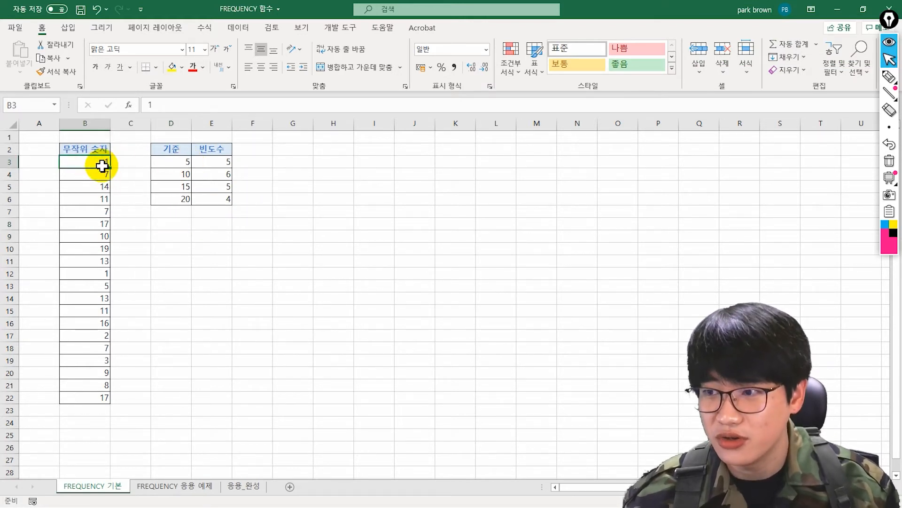
left_click(99, 274, "ctrl")
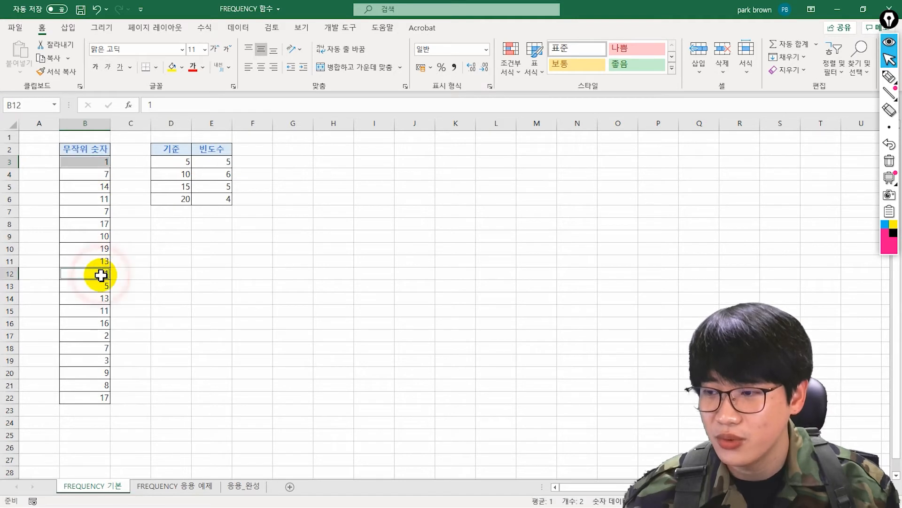
left_click(101, 286, "ctrl")
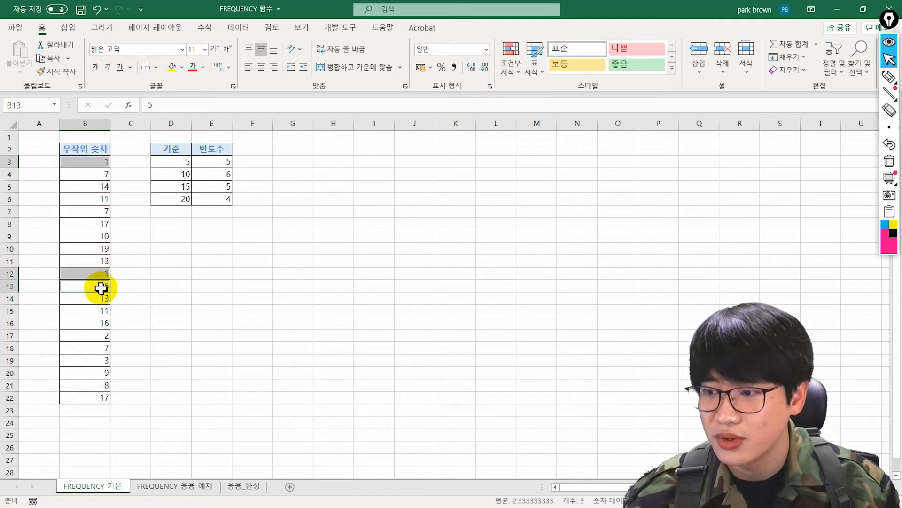
left_click(101, 335, "ctrl")
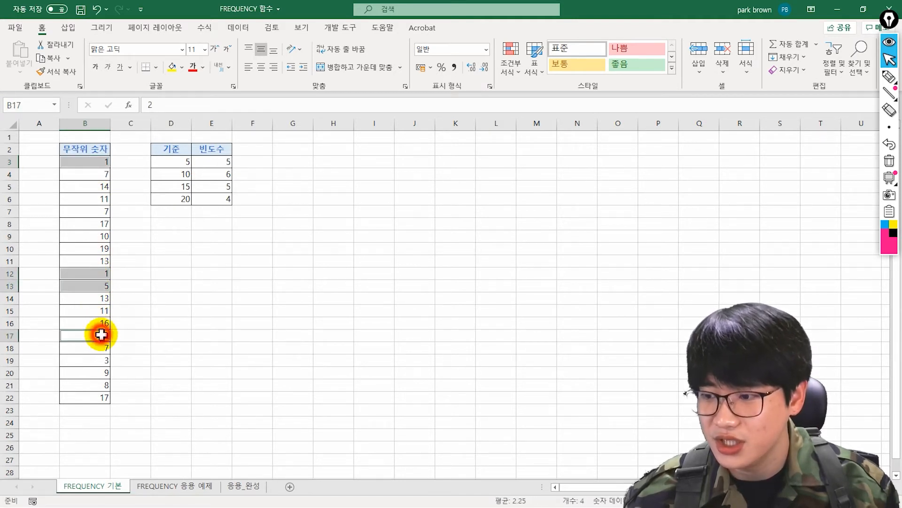
left_click(103, 360, "ctrl")
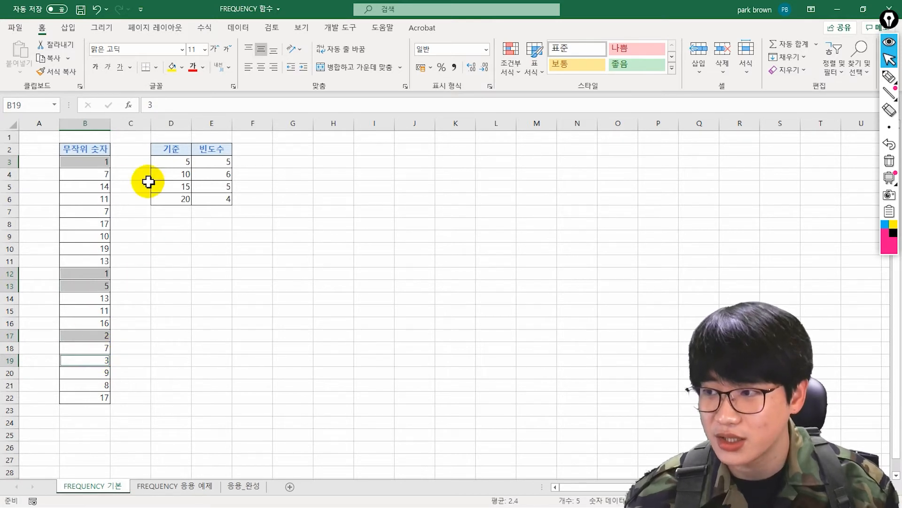
- Select the random numbers above 15 in B8, B10, B16 and B22 to check the frequency of the 20 bin
left_click(183, 186)
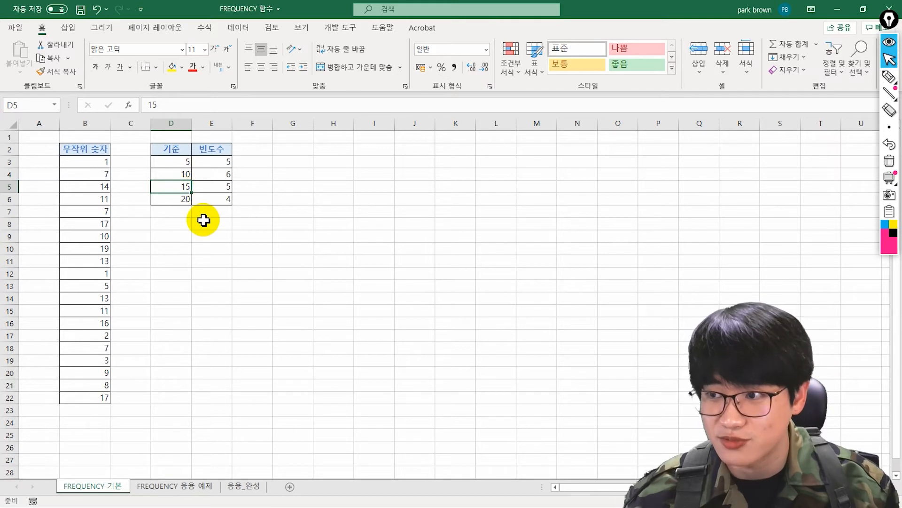
left_click(103, 222)
left_click(100, 248, "ctrl")
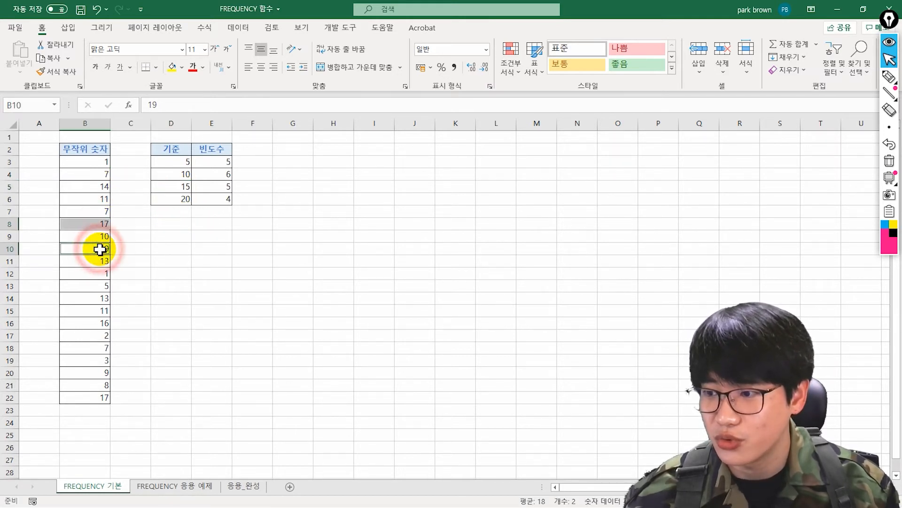
left_click(99, 322, "ctrl")
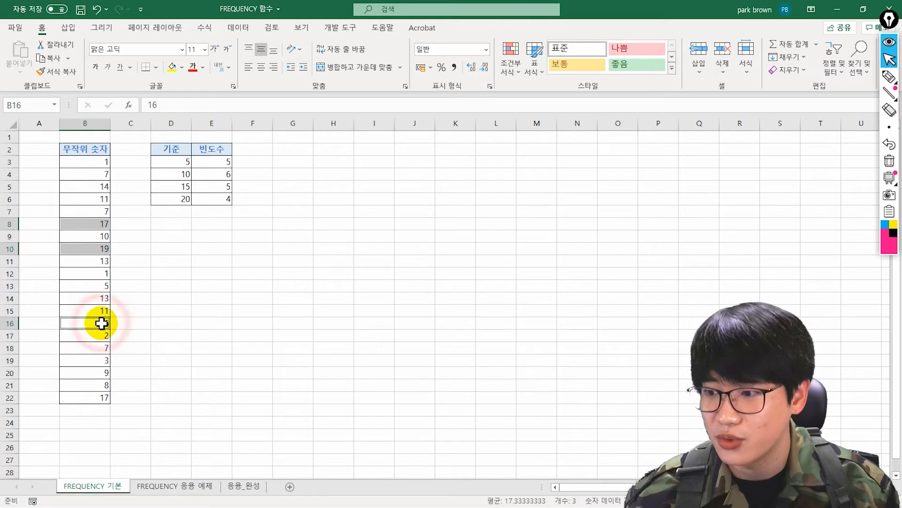
left_click(102, 395, "ctrl")
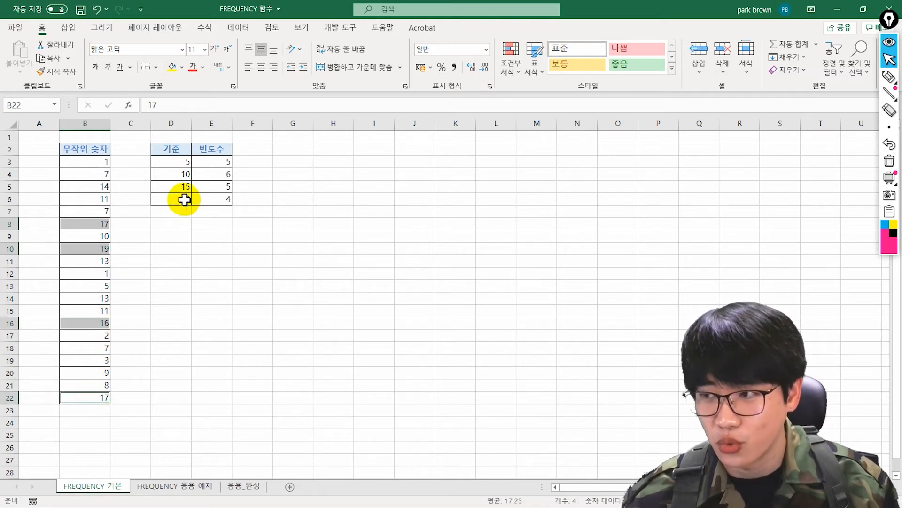
left_click(221, 223)
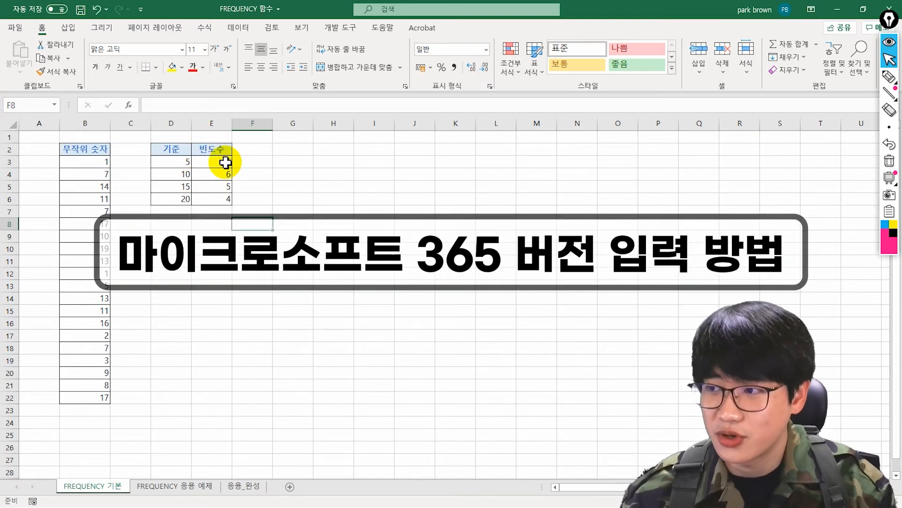
- Clear the array formula from the 빈도수 cells E3:E6
left_click(225, 163)
left_click_drag(225, 171, 226, 201)
key("Delete")
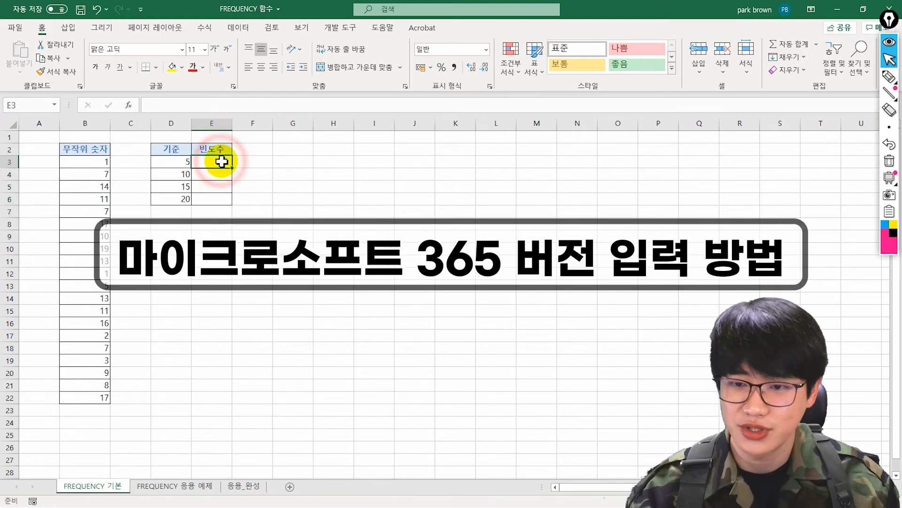
- Enter =FREQUENCY(B3:B22,D3:D6) in E3 alone as a regular formula that spills down the 빈도수 column
double_click(223, 162)
type("=FREQUENCY(")
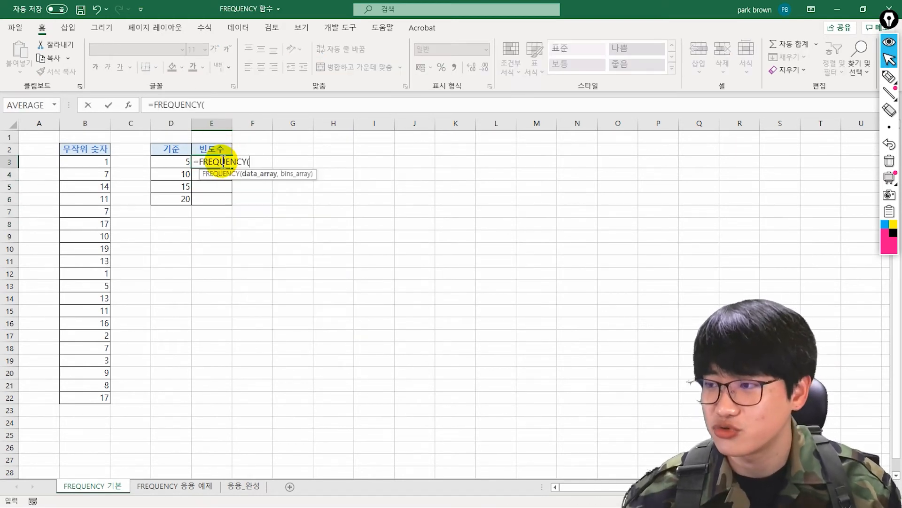
left_click_drag(111, 163, 98, 398)
type(",")
left_click_drag(184, 162, 183, 191)
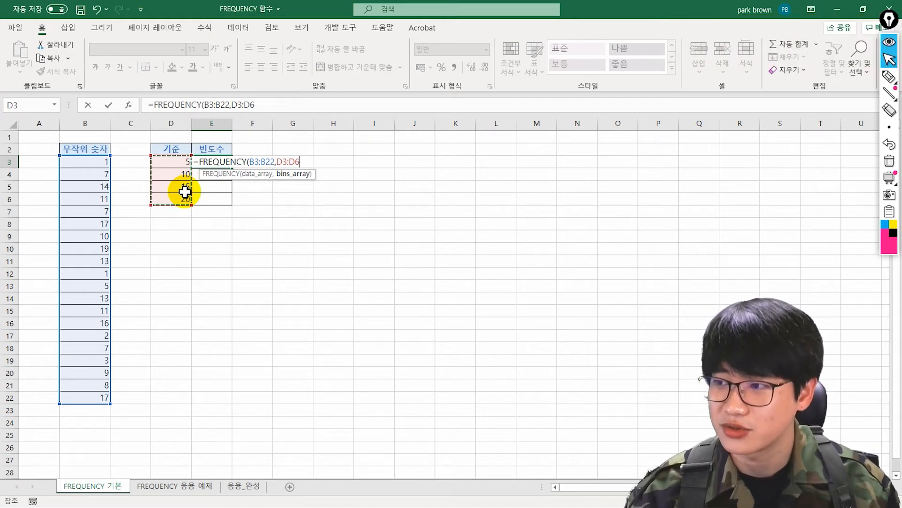
key("Return")
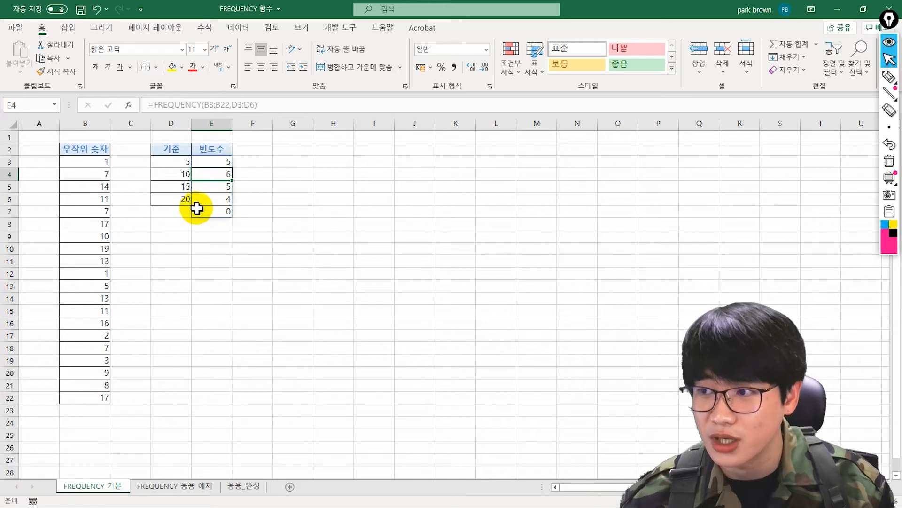
- Shorten the bins range in the E3 FREQUENCY formula to D3:D5
left_click(212, 161)
left_click(241, 104)
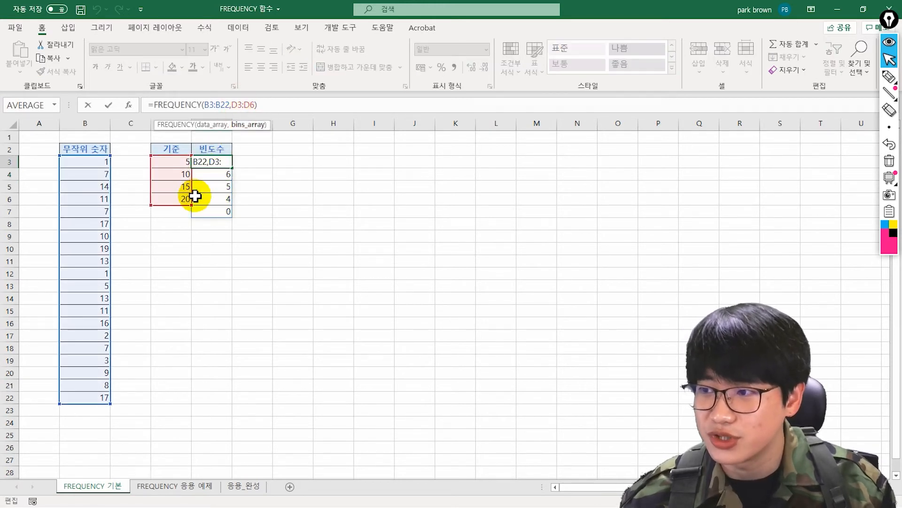
left_click_drag(189, 203, 189, 190)
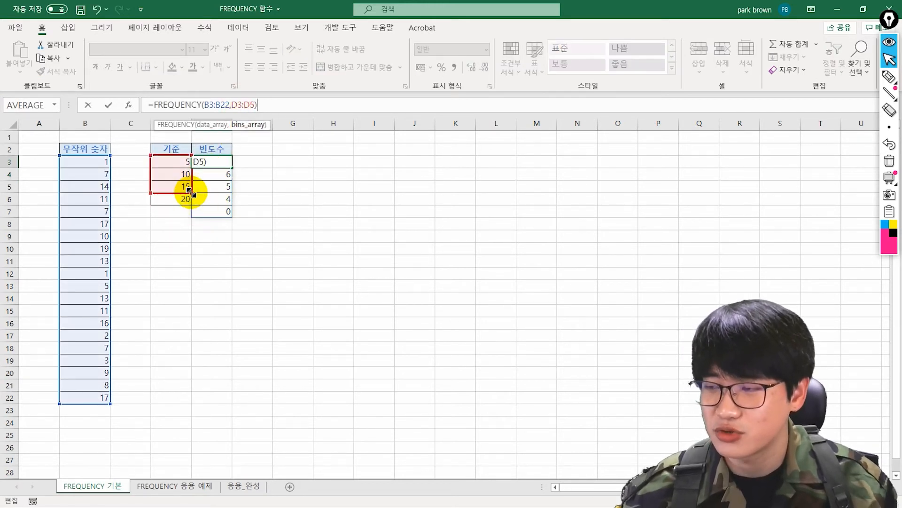
key("Return")
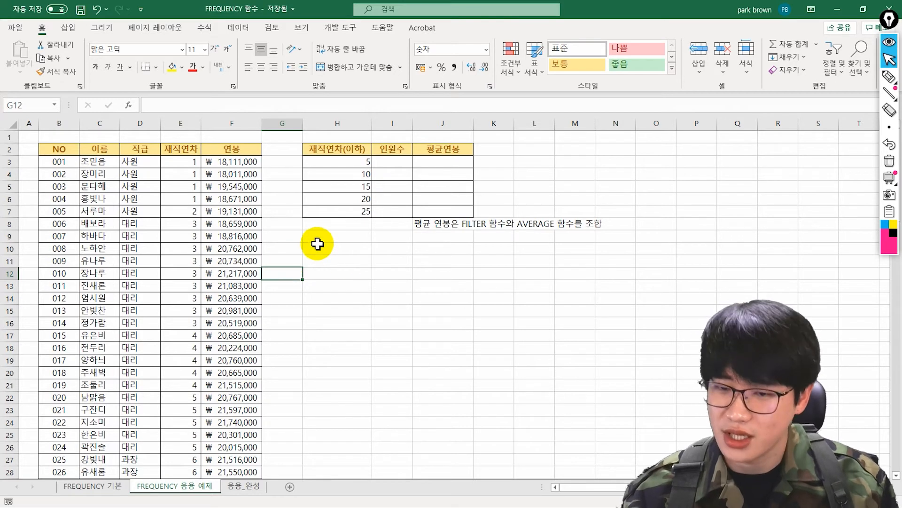
- Examine the employee table's headers, tenure and salary columns and the 재직연차, 인원수 and 평균연봉 summary table on the FREQUENCY 응용 예제 sheet
left_click_drag(47, 154, 152, 160)
left_click(151, 160)
left_click(181, 151)
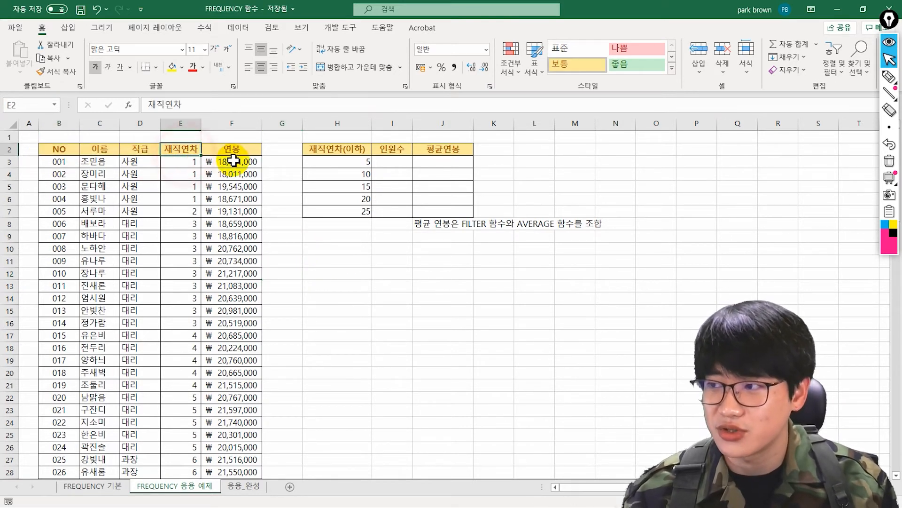
left_click(235, 161)
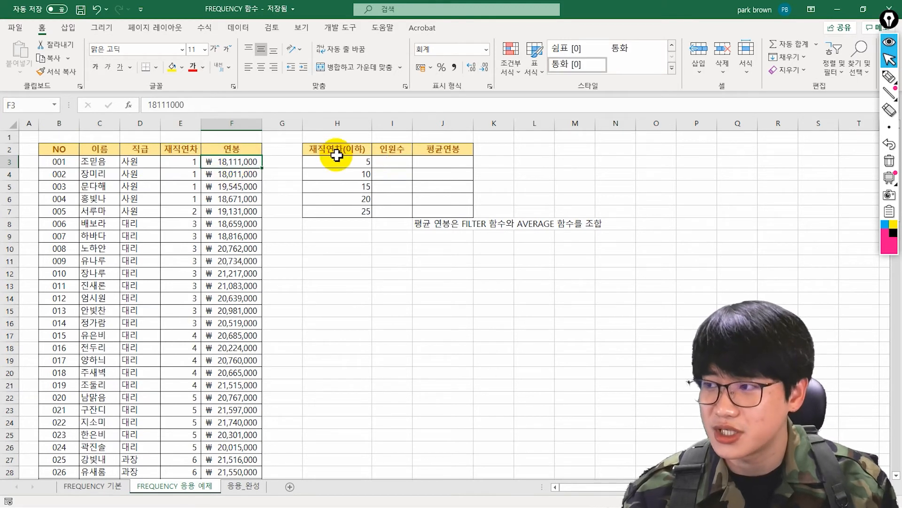
left_click_drag(337, 148, 389, 206)
left_click_drag(442, 150, 441, 205)
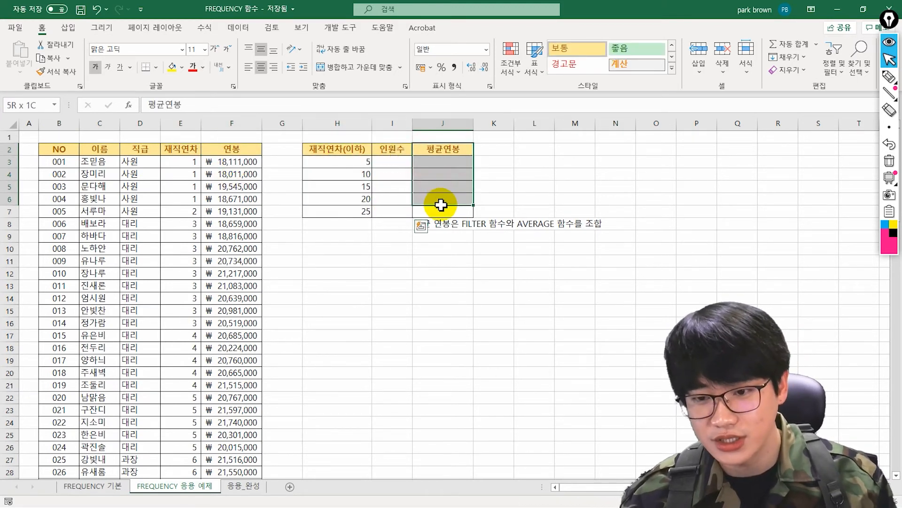
left_click(443, 238)
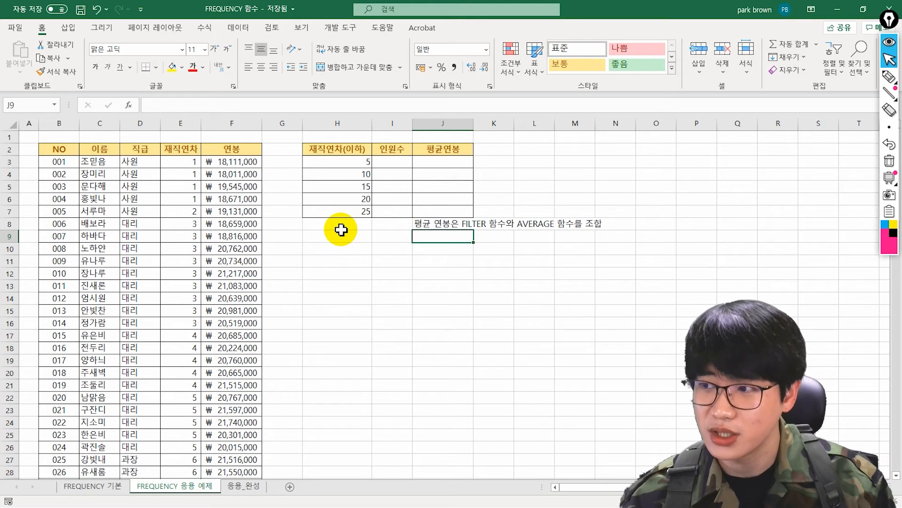
- Enter =FREQUENCY(E3:E102,H3:H6) in I3 to fill the 인원수 column by tenure bracket
left_click(387, 164)
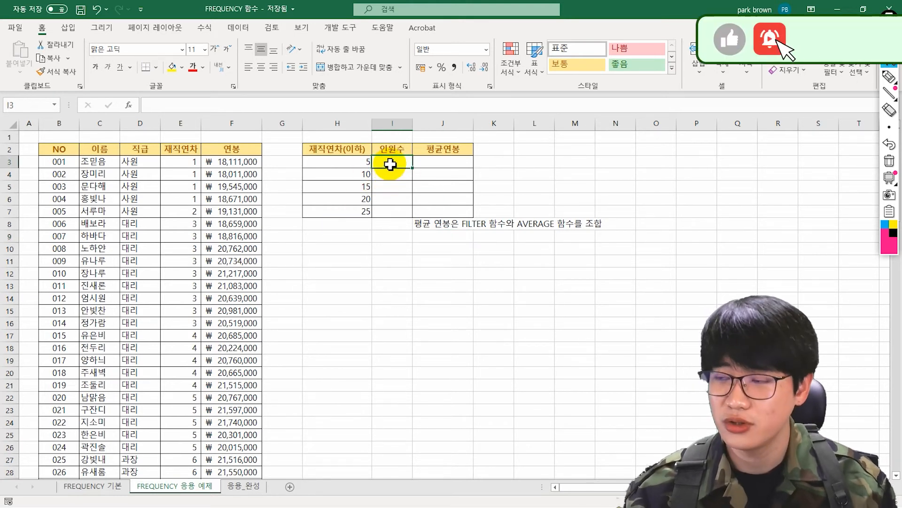
type("=fre")
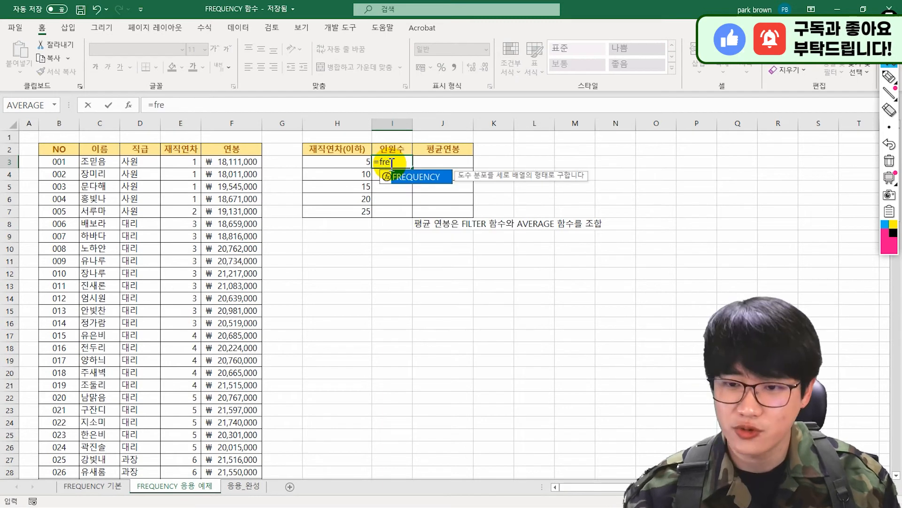
key("Tab")
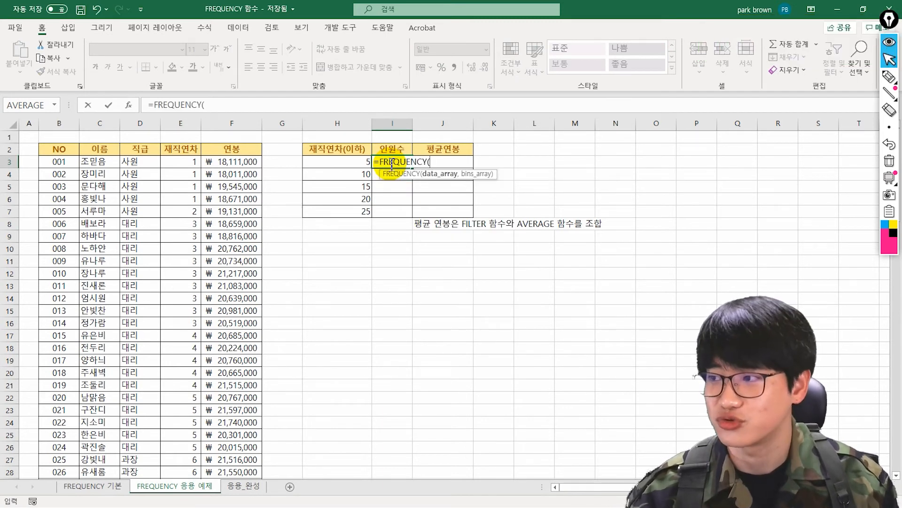
left_click(188, 161)
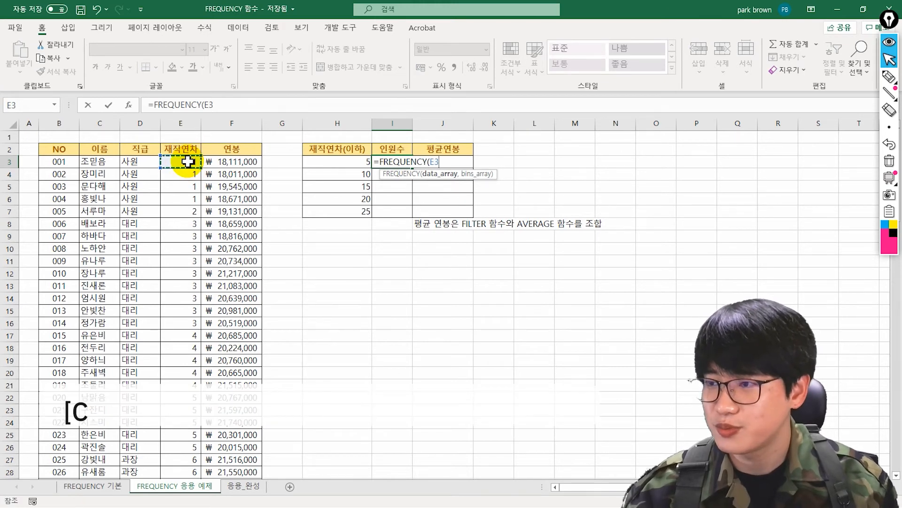
key("ctrl+shift+Down")
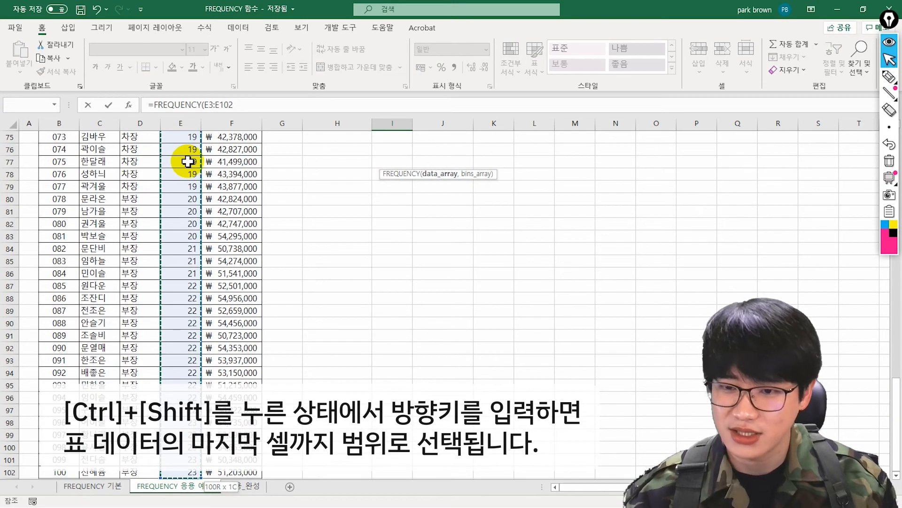
type(",")
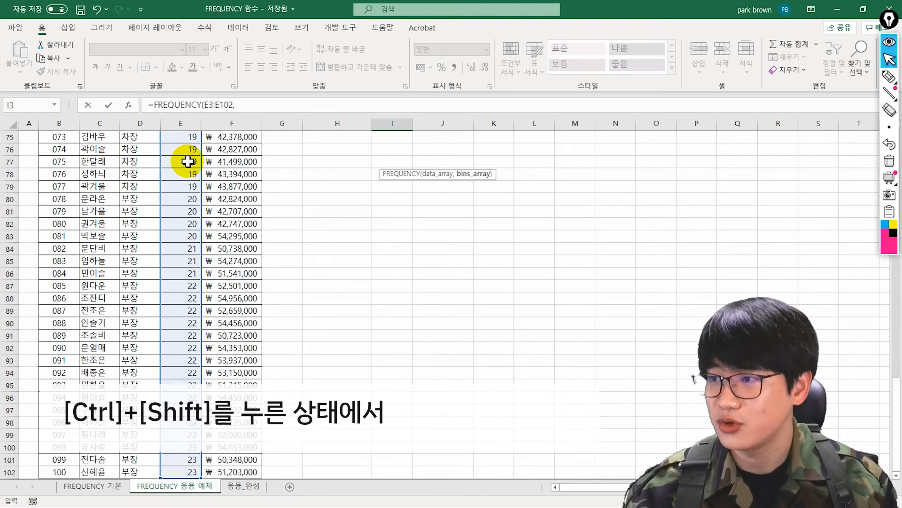
key("Up")
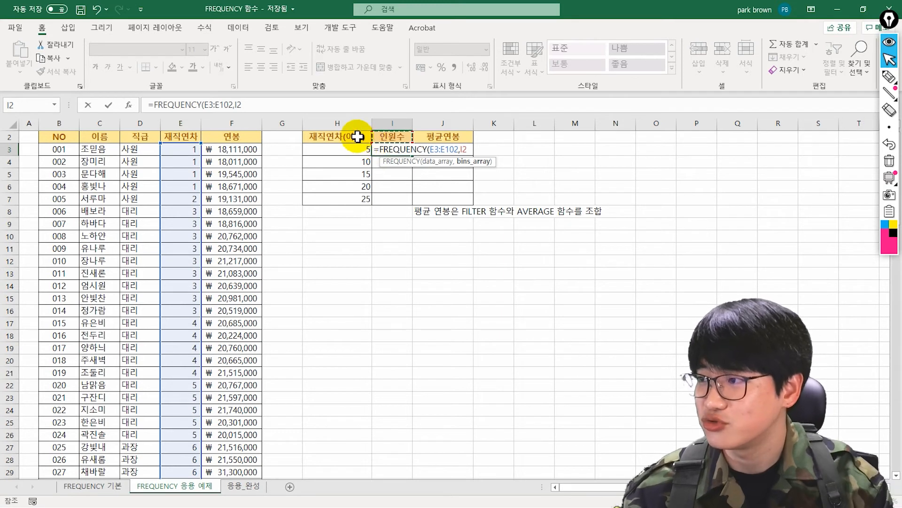
key("BackSpace")
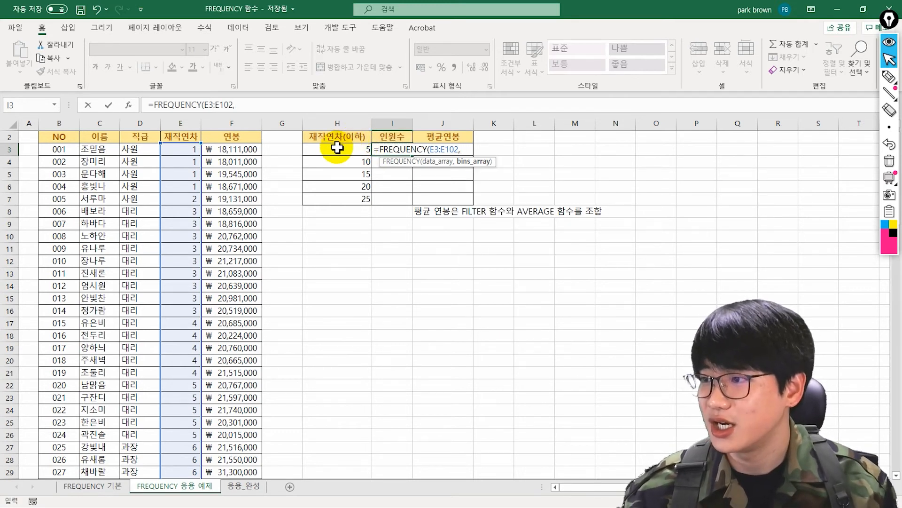
left_click_drag(336, 148, 333, 199)
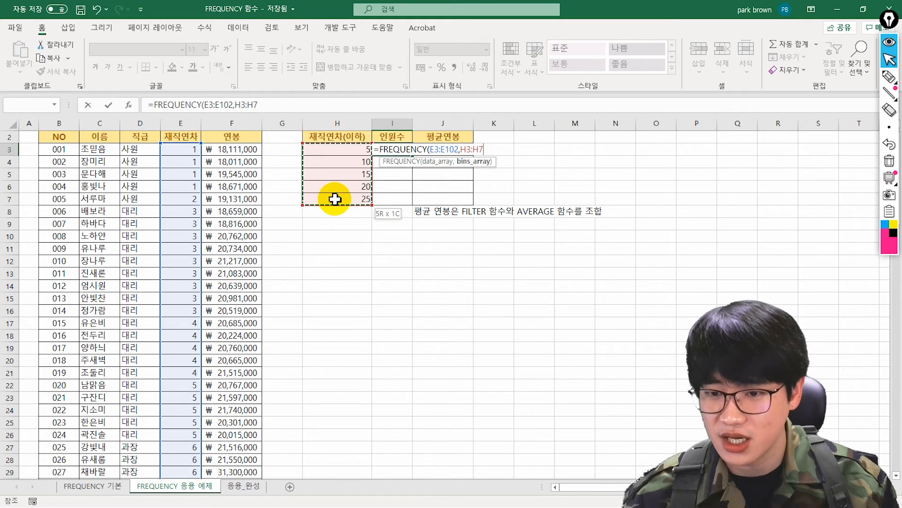
left_click_drag(335, 199, 339, 193)
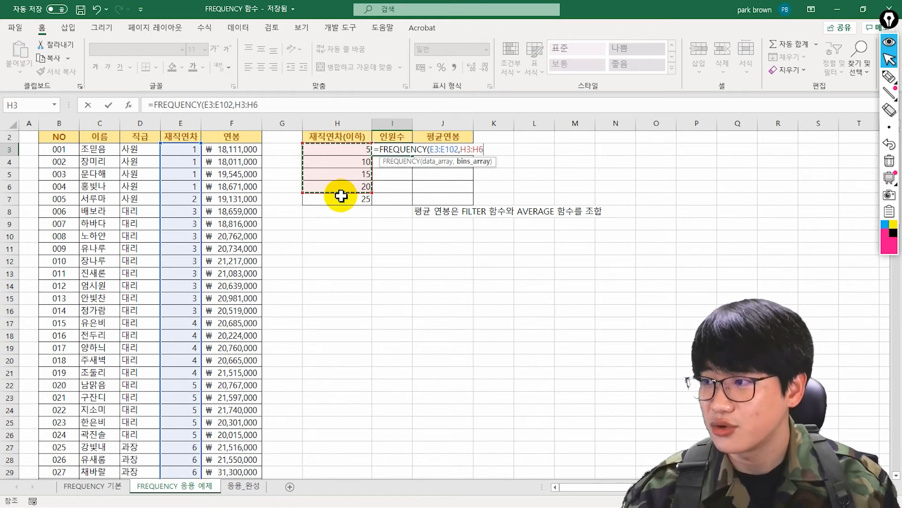
key("Return")
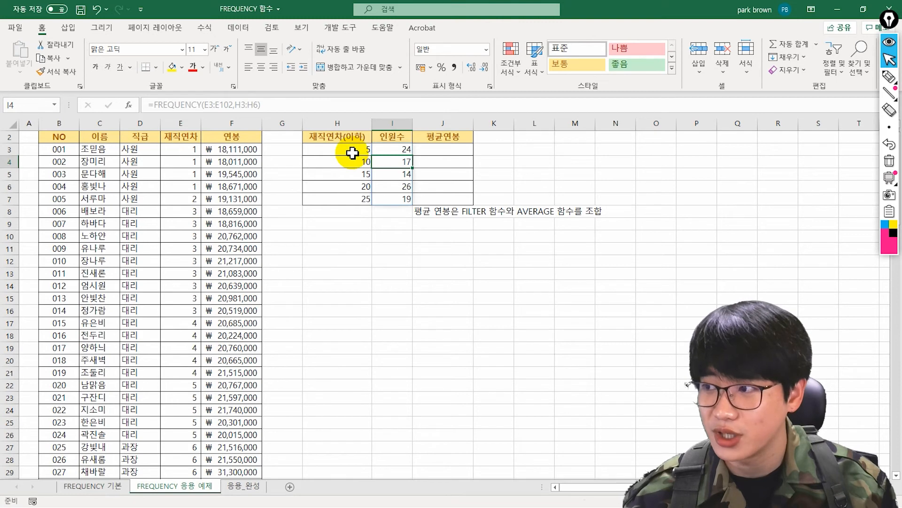
- Apply the custom number format ##"년차 이하" to the tenure brackets in H3:H7 and centre them
left_click_drag(352, 148, 350, 202)
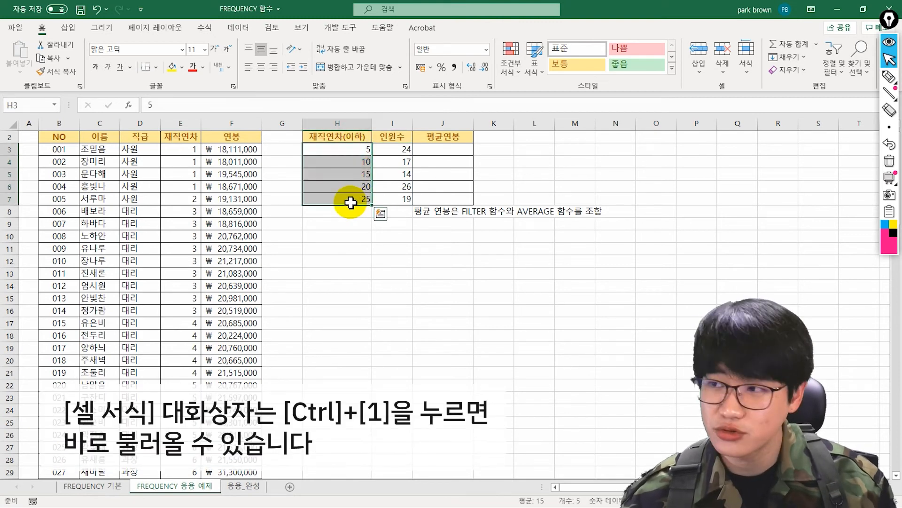
key("ctrl+1")
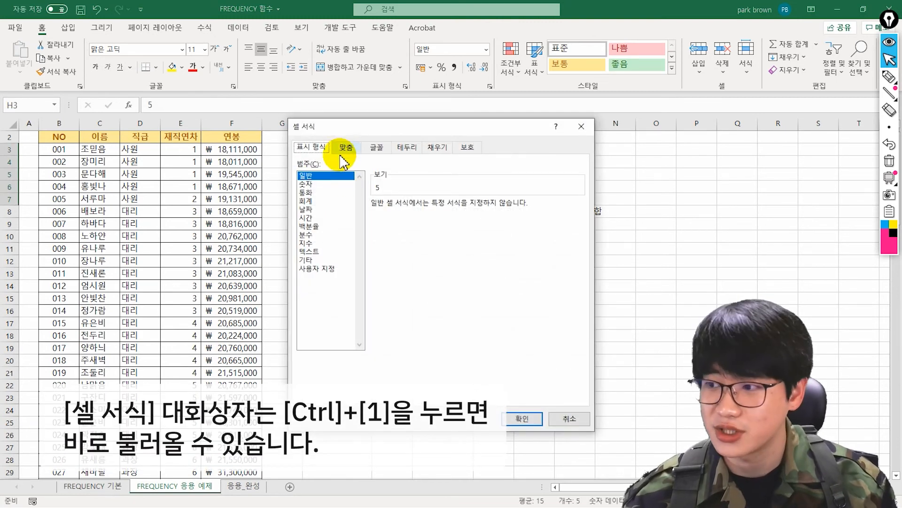
left_click_drag(369, 125, 147, 133)
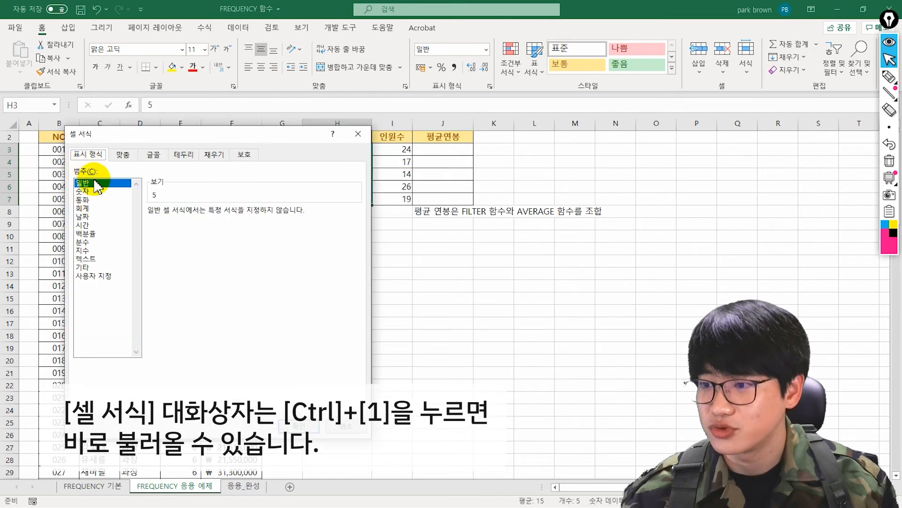
left_click(96, 276)
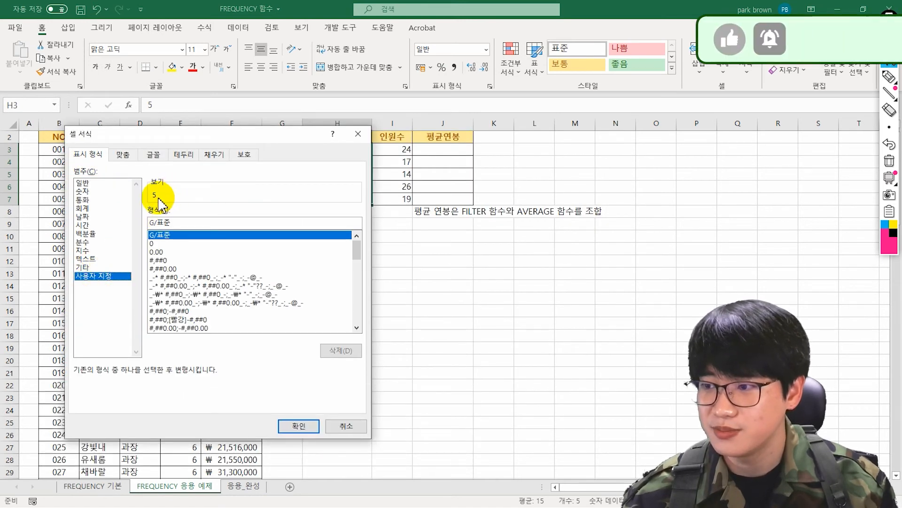
double_click(177, 221)
key("BackSpace")
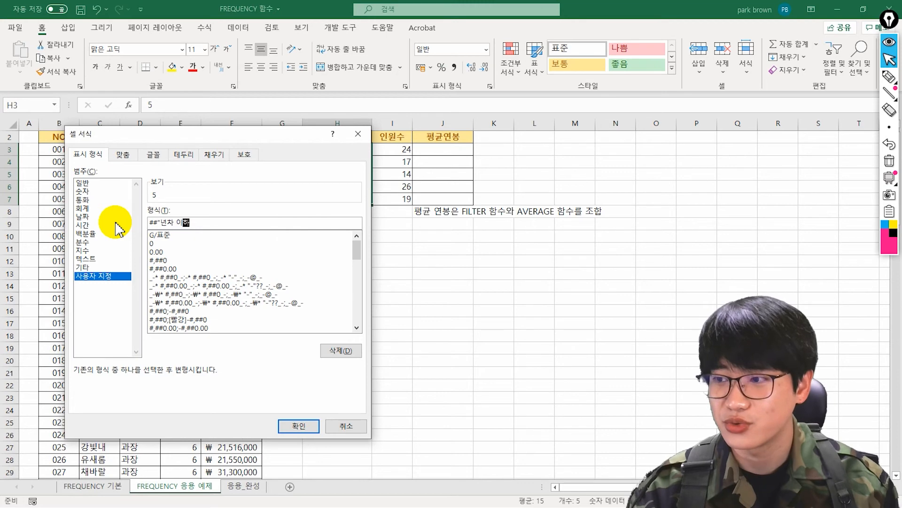
left_click(298, 426)
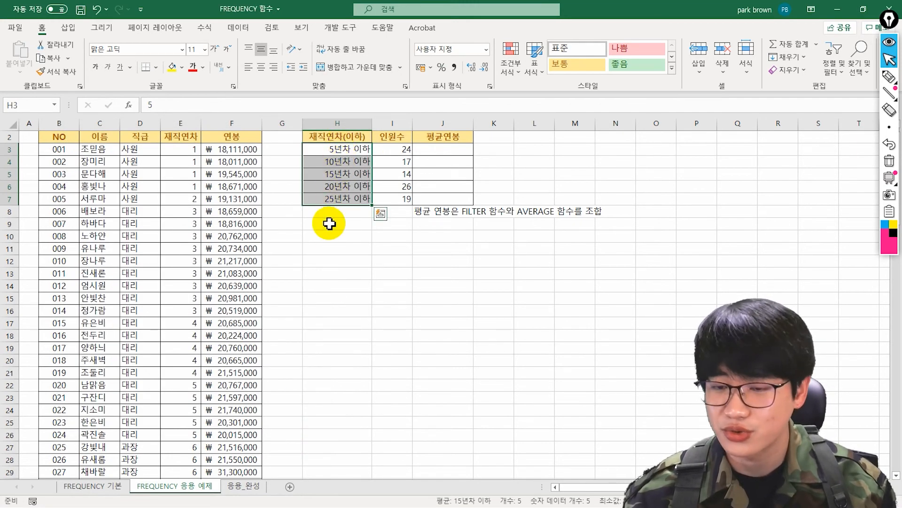
left_click(261, 67)
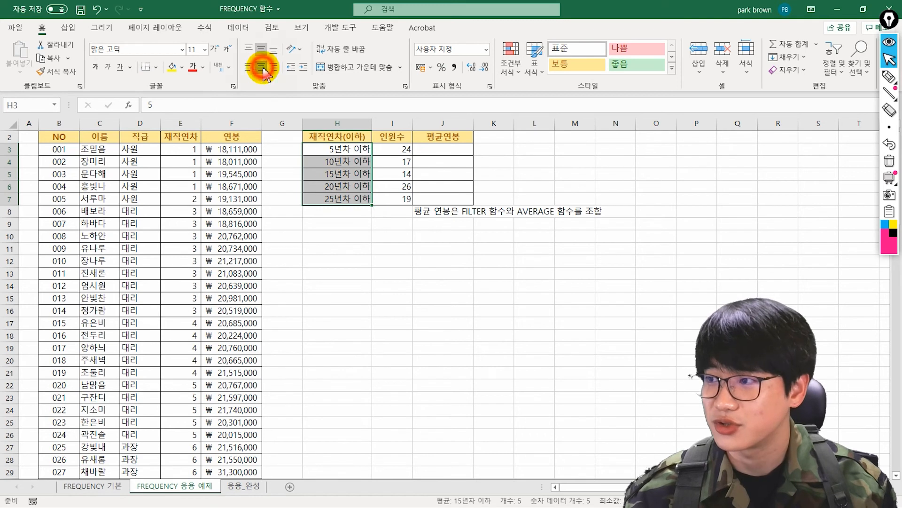
- Shorten the header in H2 to 재직연차 by removing the (이하) suffix
left_click(341, 140)
double_click(342, 140)
left_click_drag(343, 138, 368, 139)
key("BackSpace")
key("Return")
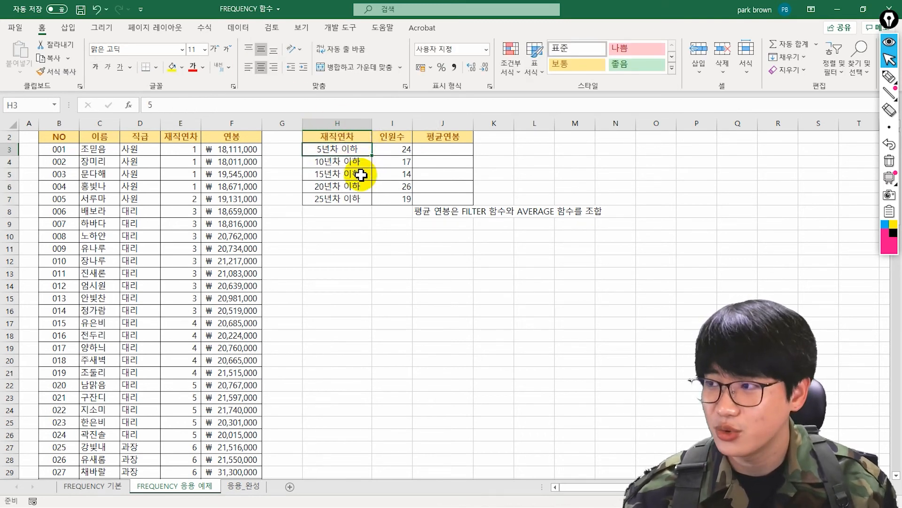
- Review the 인원수 formula and empty 평균연봉 cells, and examine the AVERAGE and FILTER formula in J3 of the 응용_완성 sheet
left_click(390, 149)
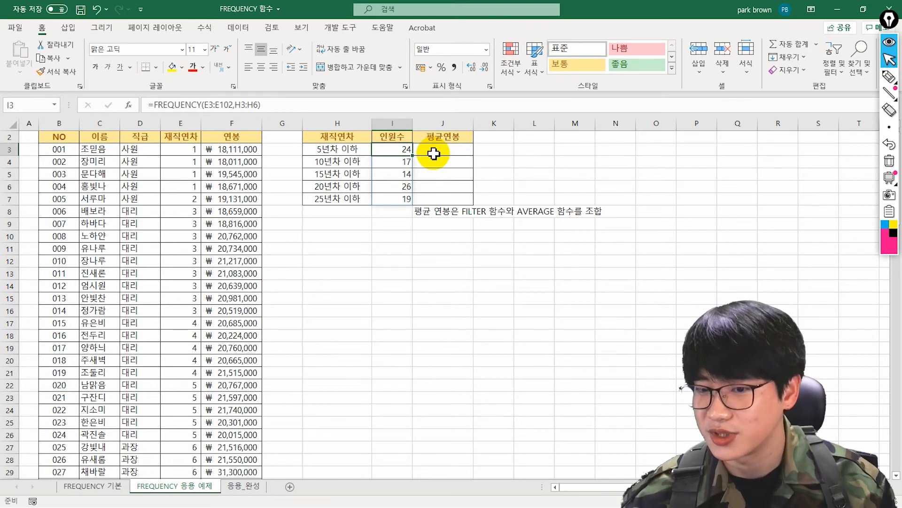
left_click_drag(434, 153, 437, 198)
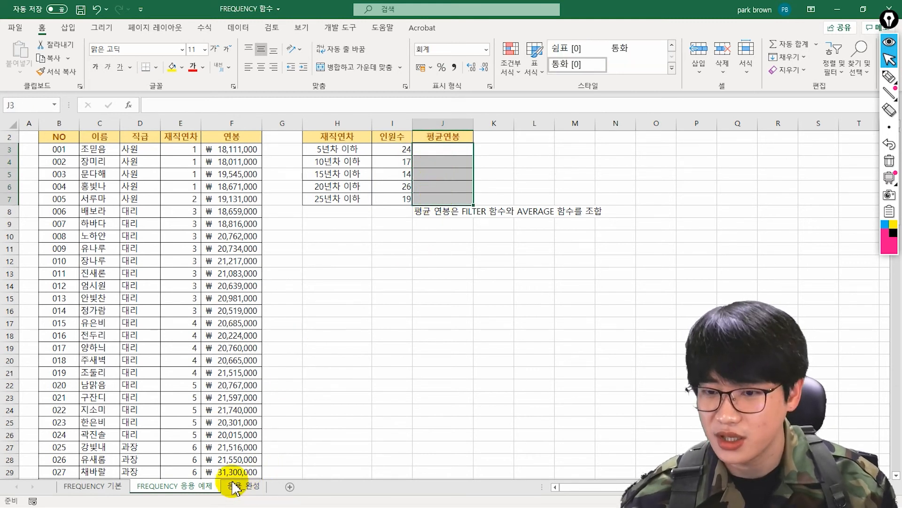
left_click(244, 491)
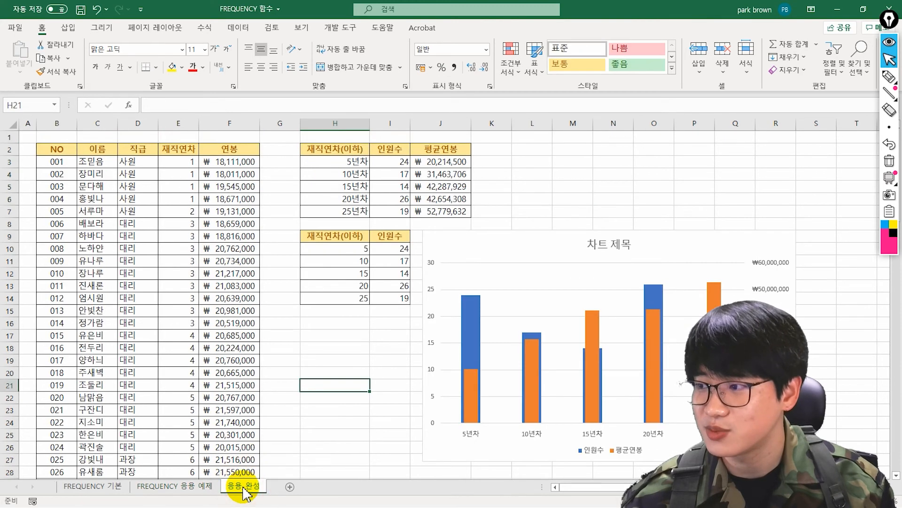
left_click(432, 163)
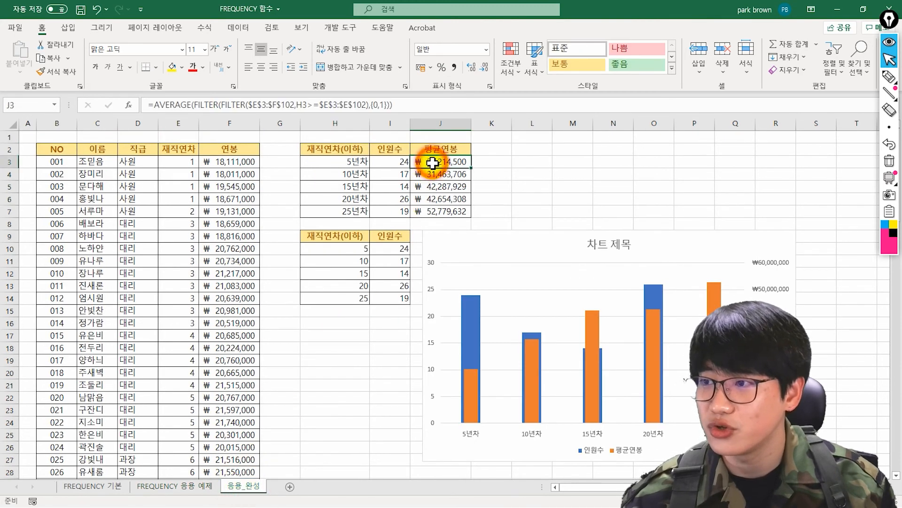
left_click(149, 105)
left_click_drag(150, 105, 411, 115)
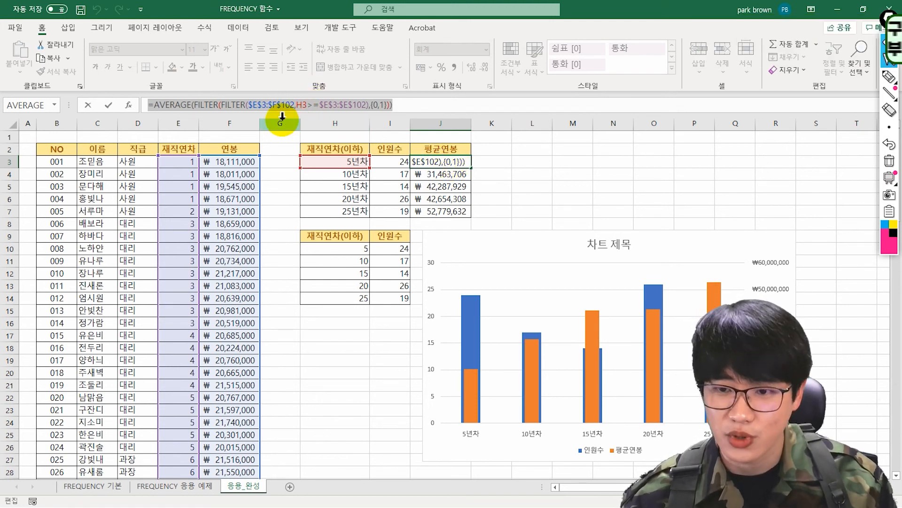
key("ctrl+Return")
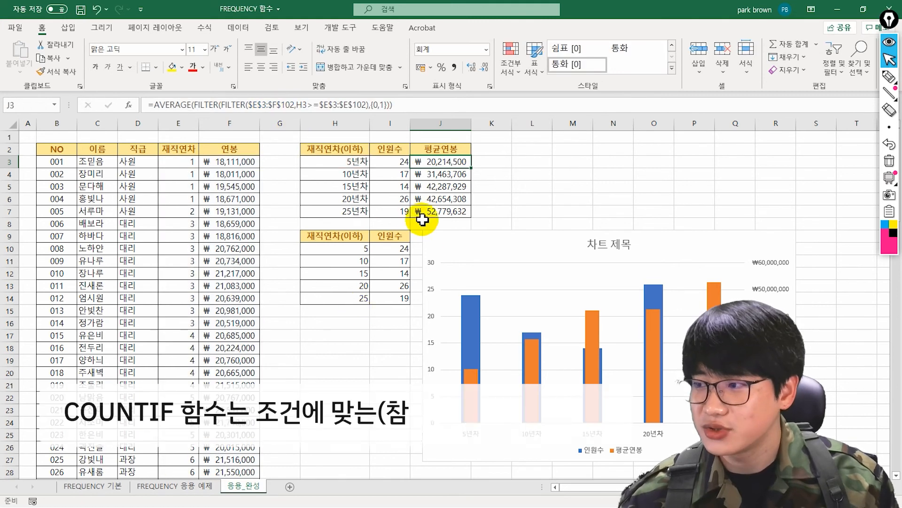
- Compare the COUNTIF-based formulas in the second 인원수 table with the FREQUENCY formula in I3
left_click(384, 253)
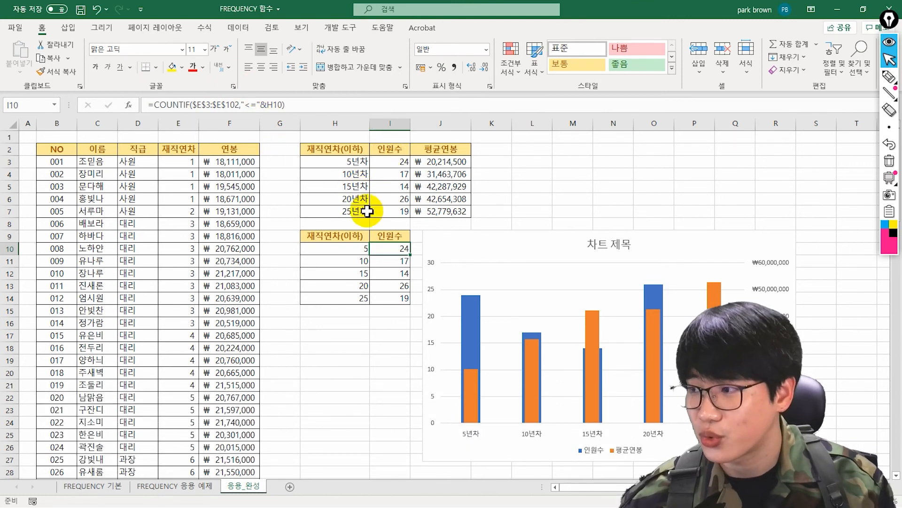
left_click(390, 262)
left_click(388, 275)
left_click(392, 286)
left_click(394, 163)
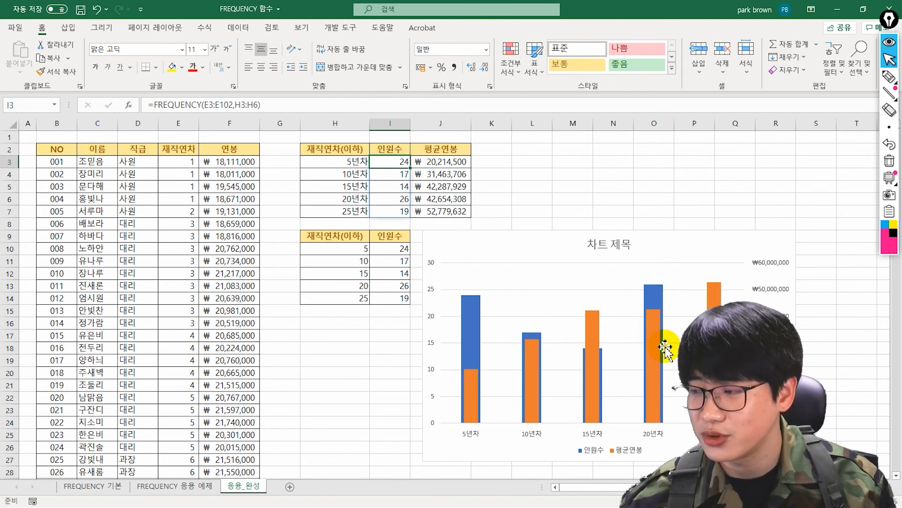
- Enter 1 in K3 and fill it down to K7 as helper values beside the 평균연봉 column
left_click(505, 162)
type("1")
key("Return")
left_click(501, 162)
left_click_drag(515, 172, 522, 213)
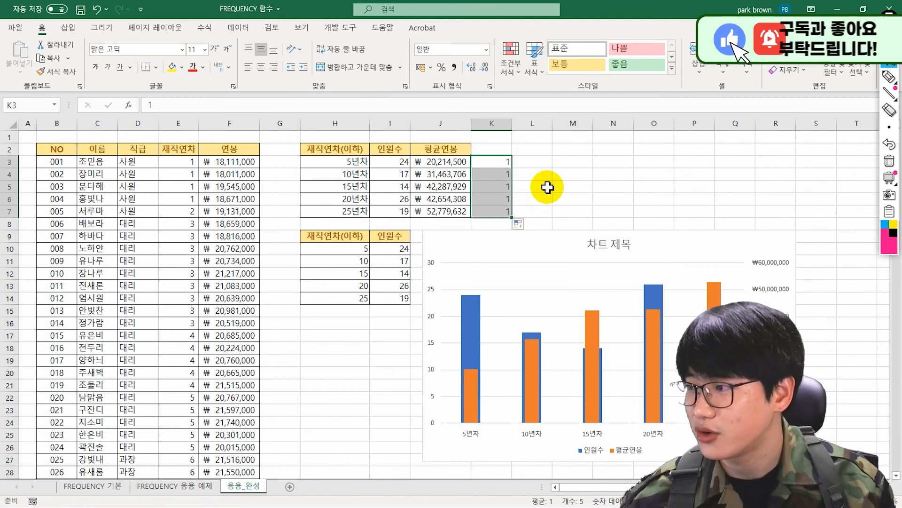
- Paste the K3:K7 helper values into the chart as an extra series and delete that series' legend entry
key("ctrl+c")
left_click(560, 235)
key("ctrl+v")
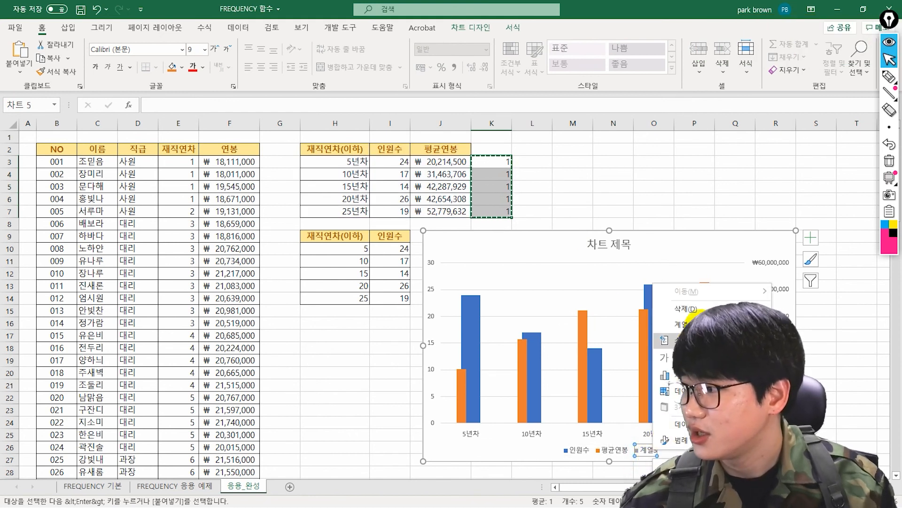
left_click(695, 198)
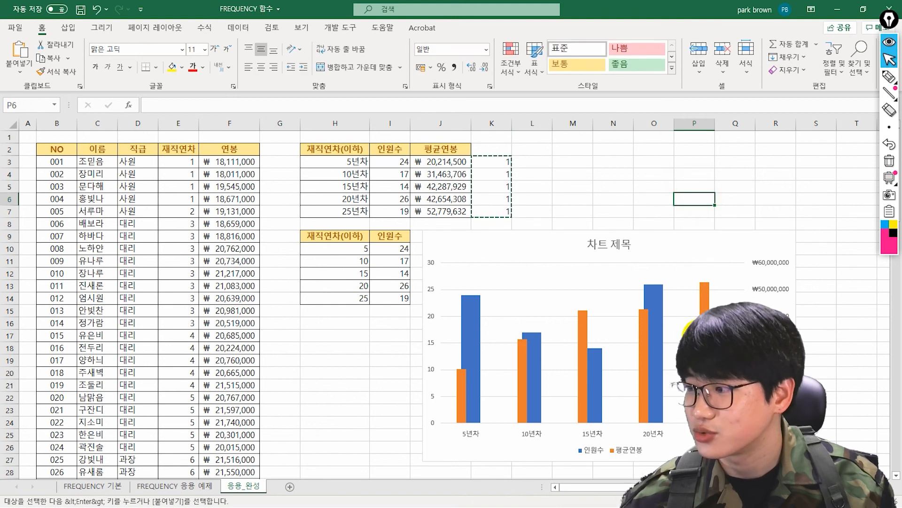
mouse_move(460, 377)
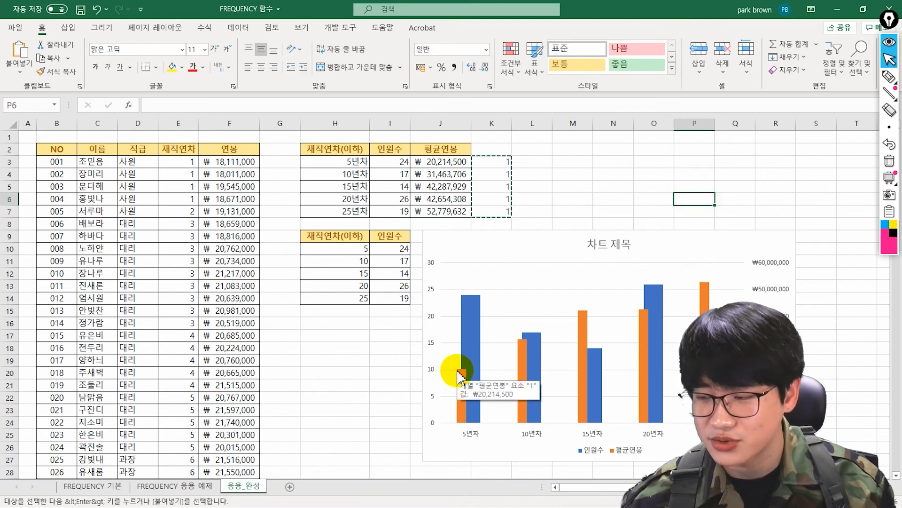